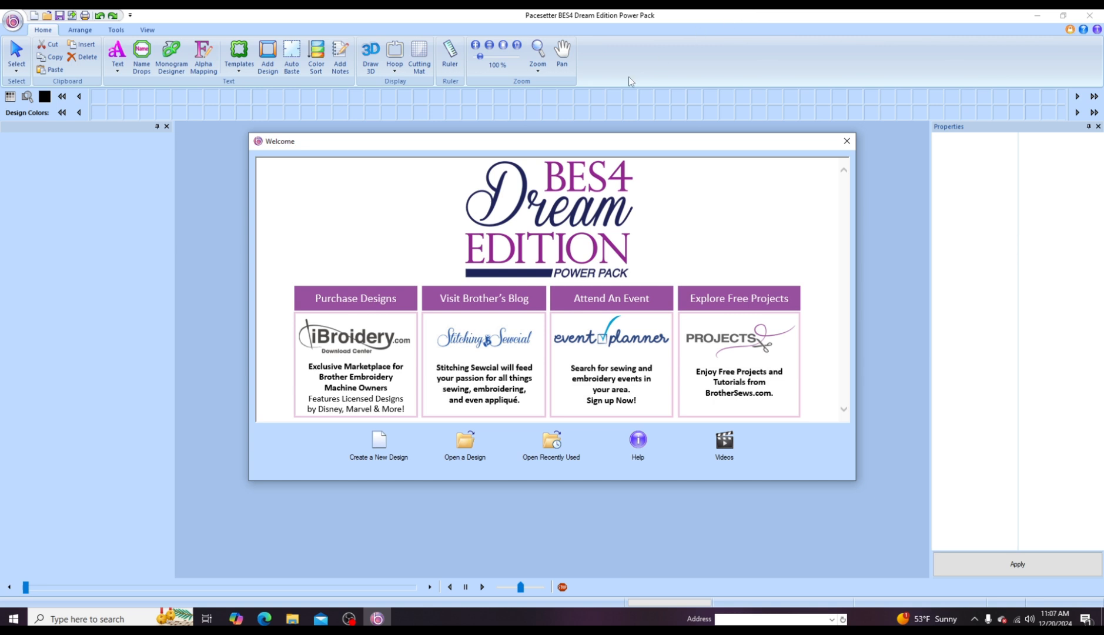
# - Create a new design and place the football Accent-034 from the Accents folder just above the centre
pyautogui.click(377, 442)
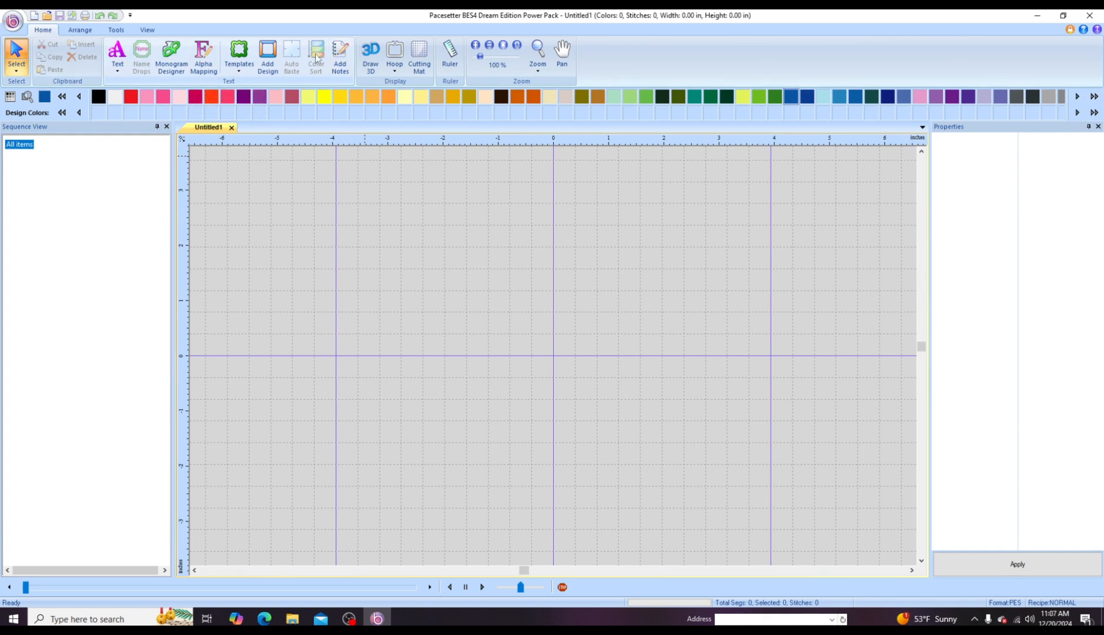
pyautogui.click(266, 58)
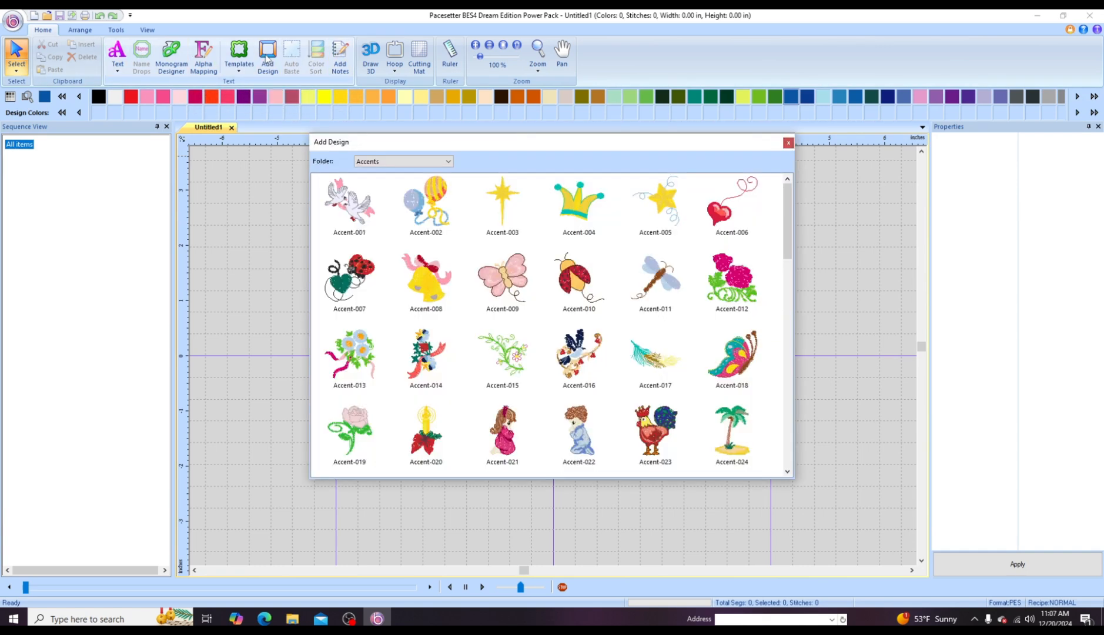
pyautogui.scroll(-6, 682, 369)
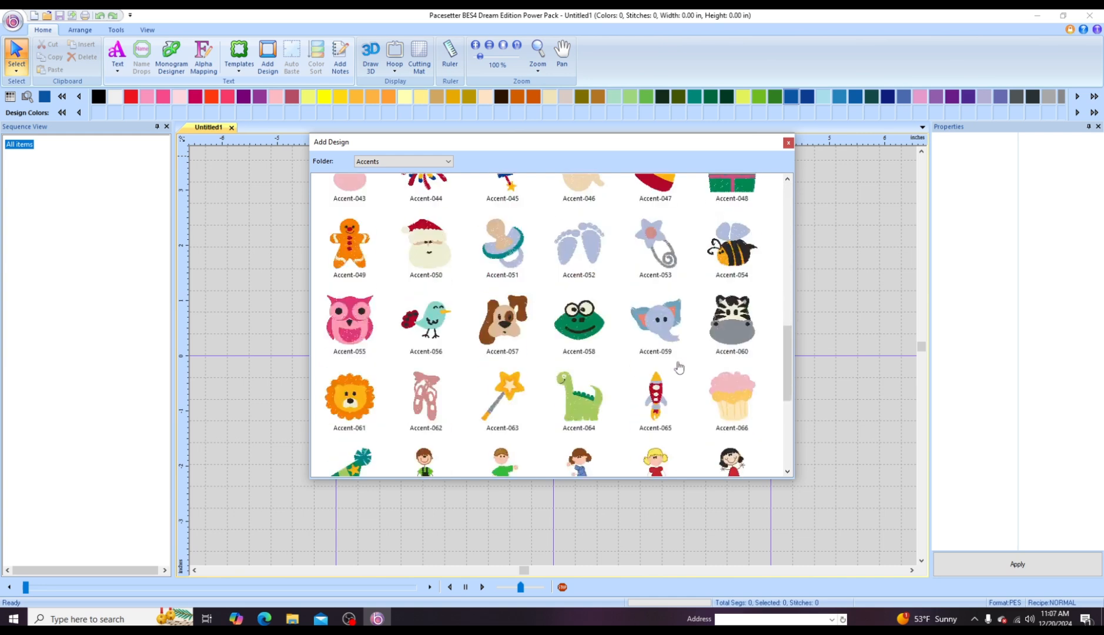
pyautogui.scroll(2, 679, 368)
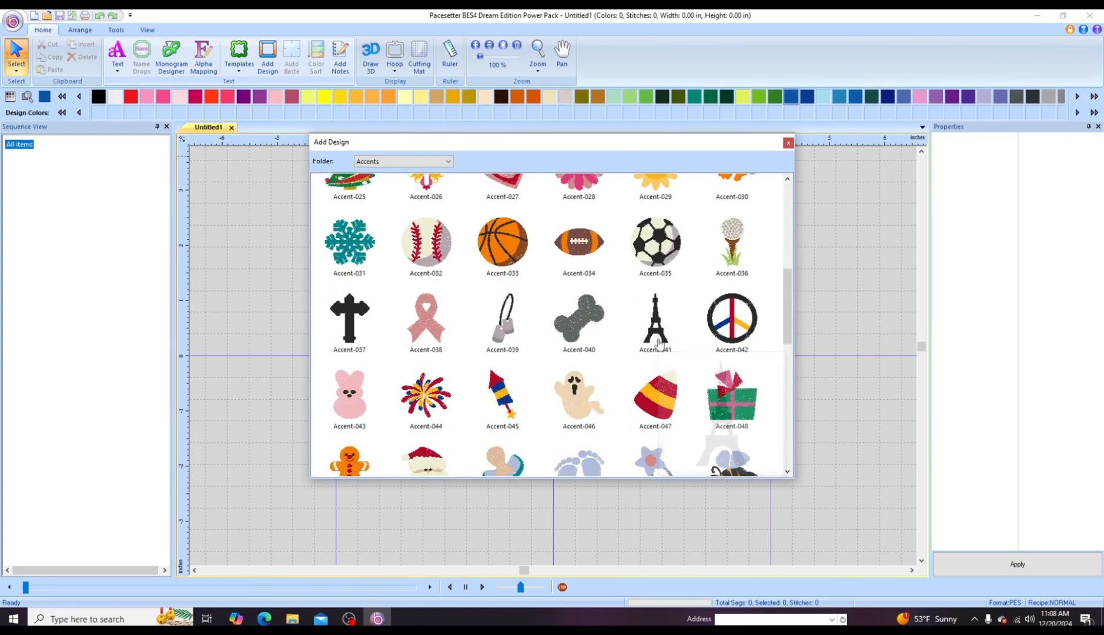
pyautogui.doubleClick(589, 253)
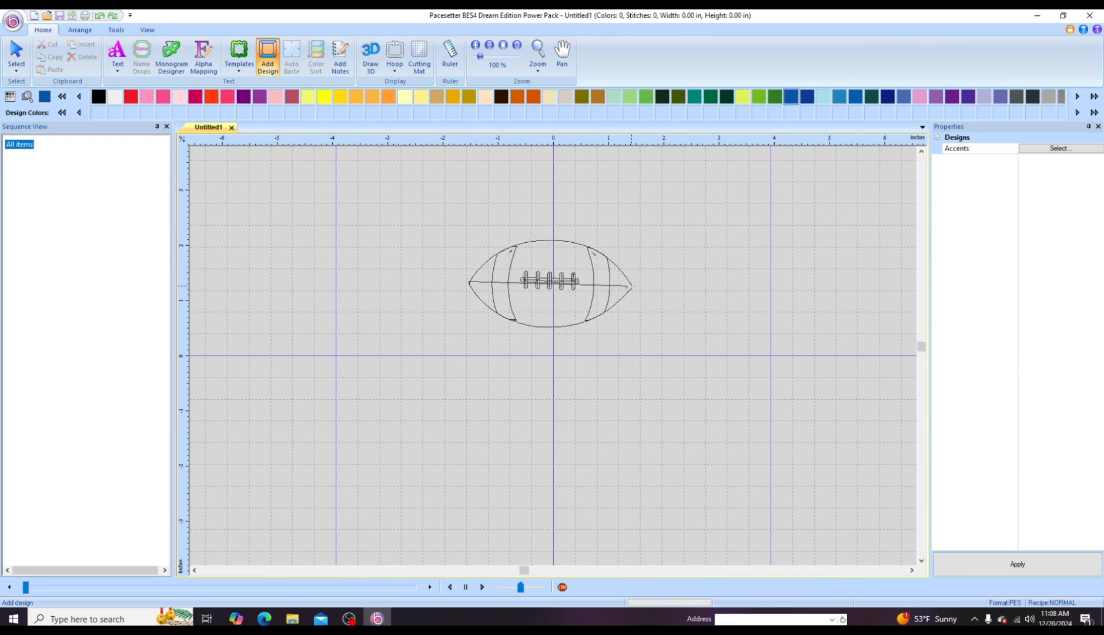
pyautogui.click(582, 272)
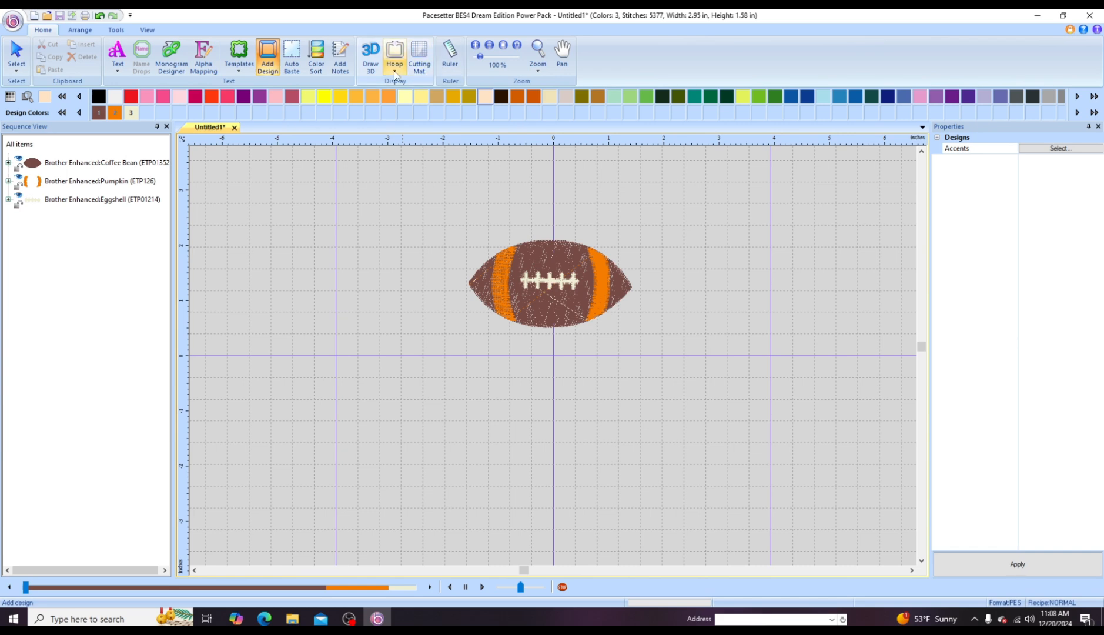
# - Show the 3.94 x 3.94 in hoop around the design and turn on the 3D stitch view
pyautogui.click(395, 72)
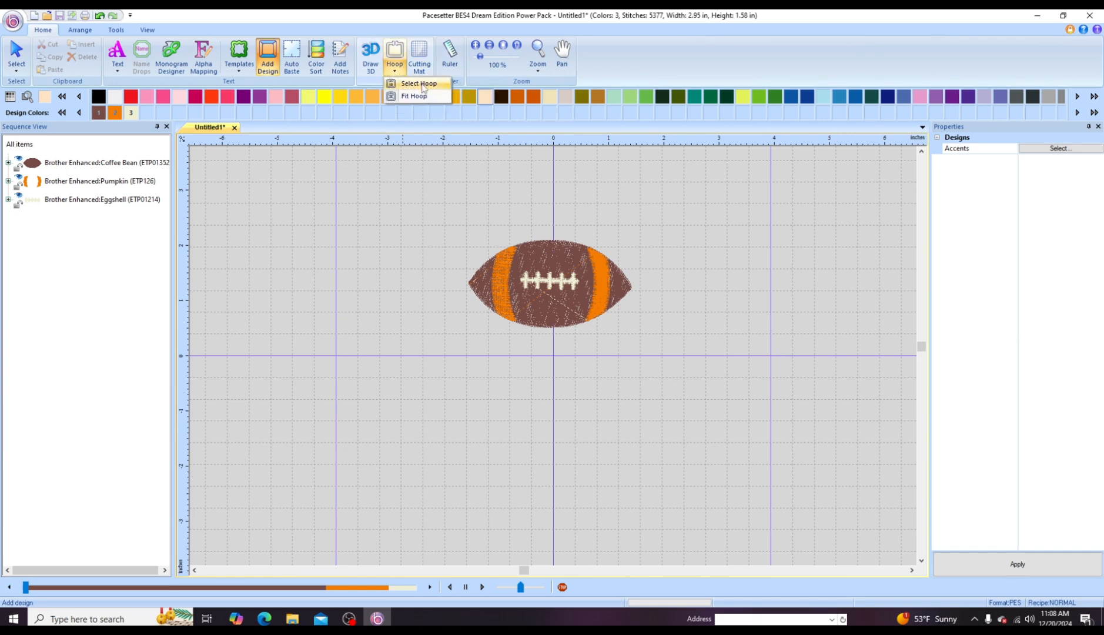
pyautogui.click(420, 84)
pyautogui.click(535, 384)
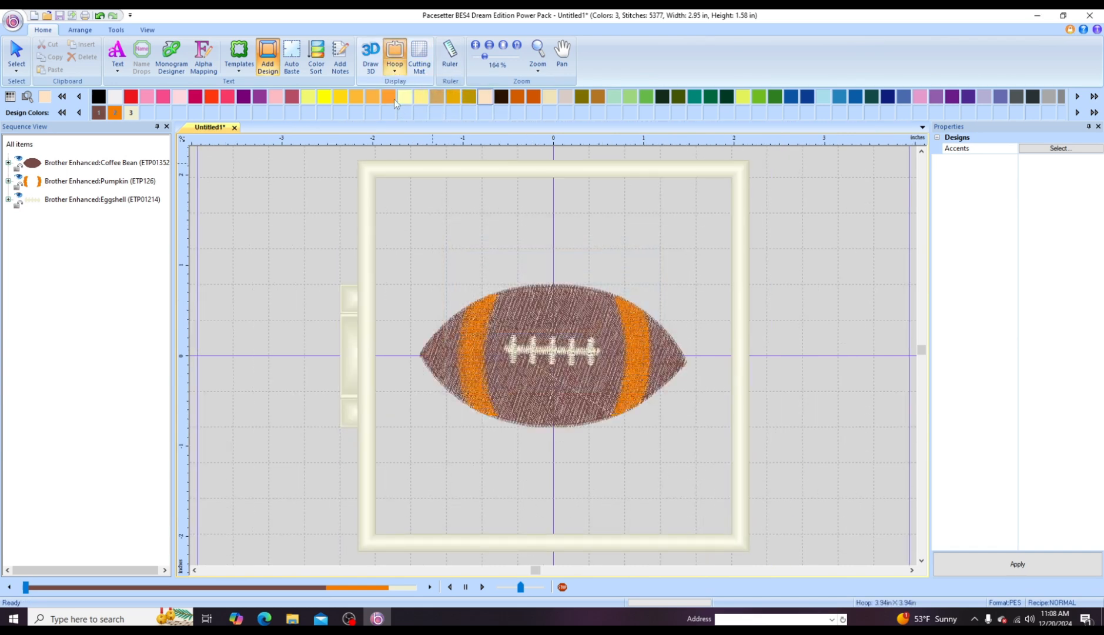
pyautogui.click(369, 59)
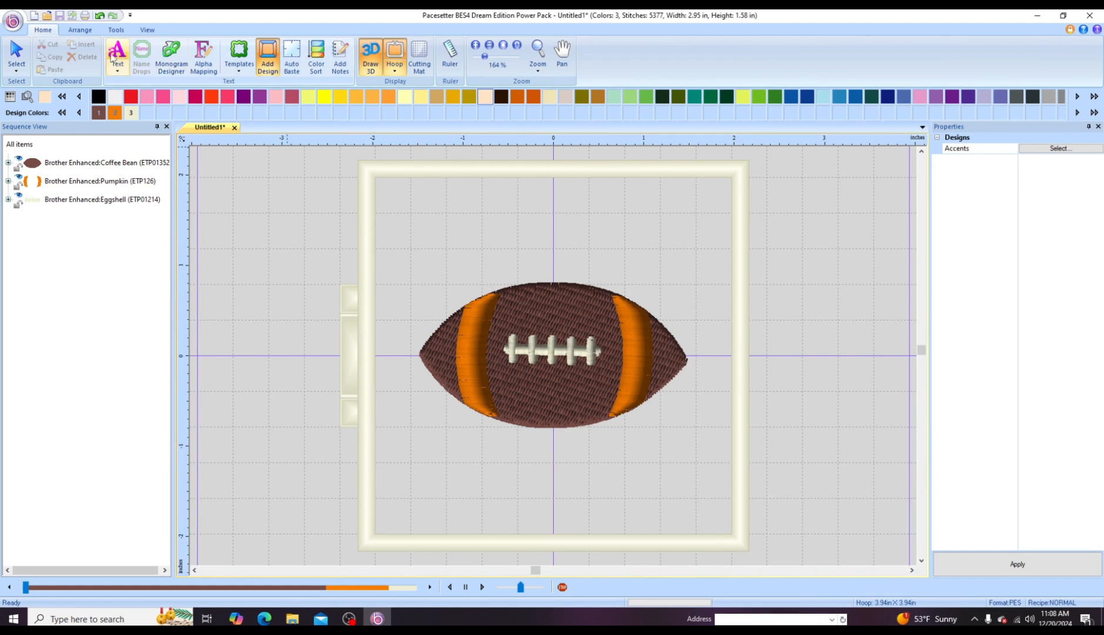
# - Move the whole football up about 0.8 in into the upper half of the hoop and deselect it
pyautogui.click(16, 52)
pyautogui.moveTo(599, 384); pyautogui.dragTo(602, 310)
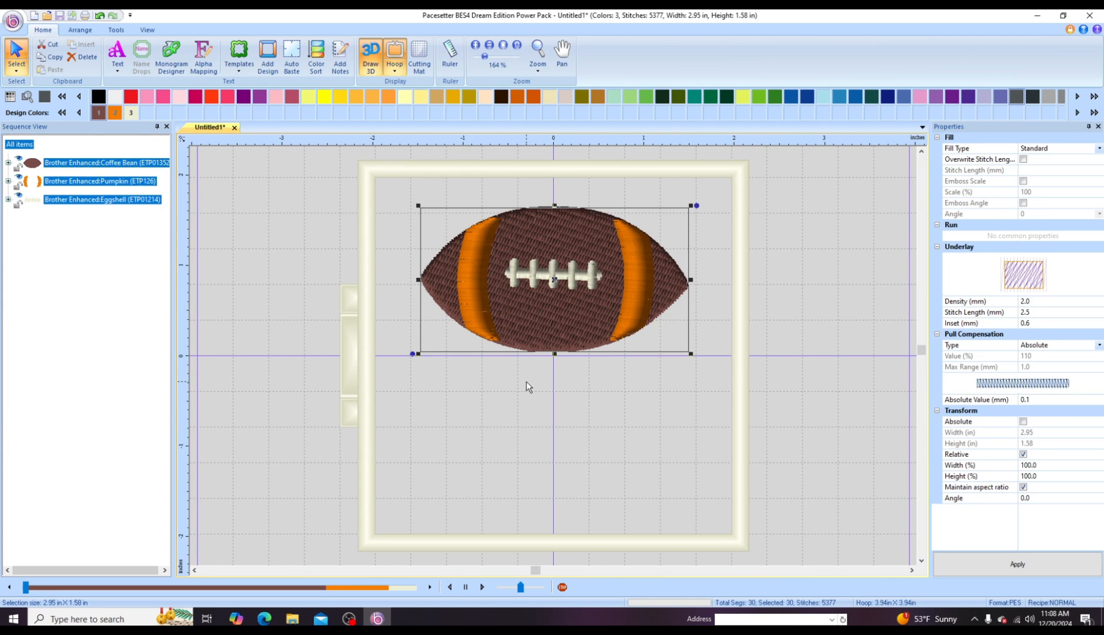
pyautogui.click(361, 211)
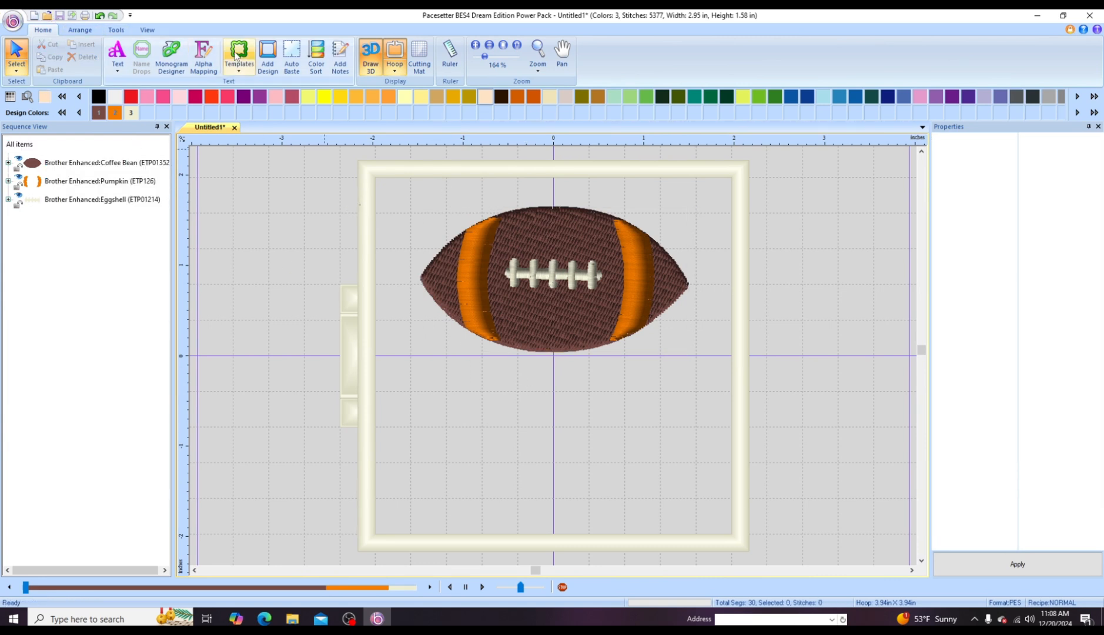
# - Add a first name as a text object below the football in the Daily font
pyautogui.click(123, 54)
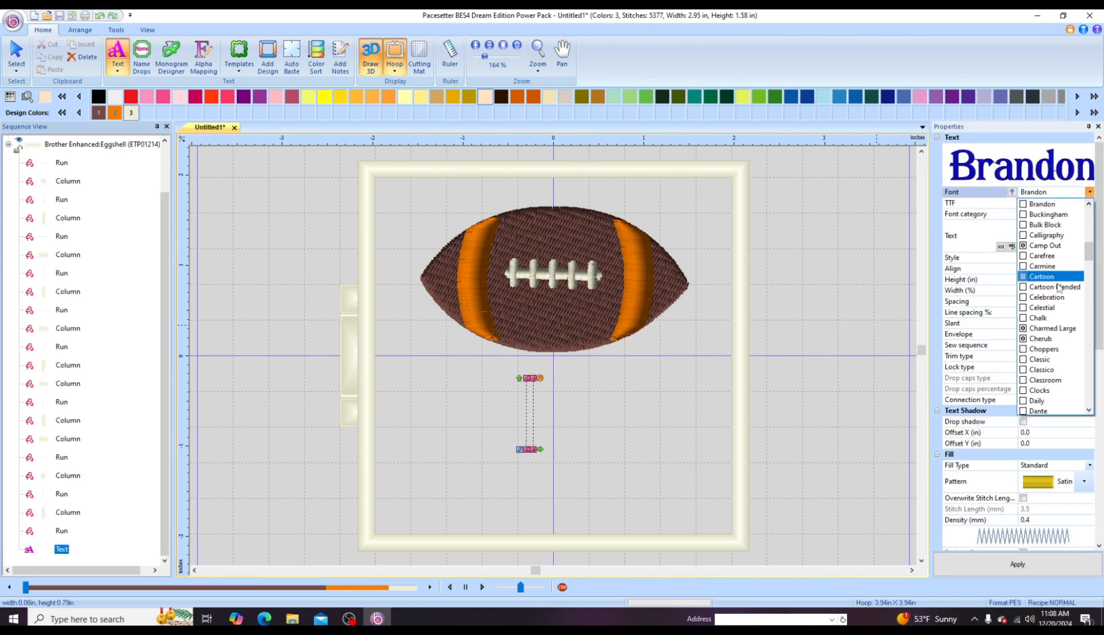
pyautogui.scroll(-6, 1059, 287)
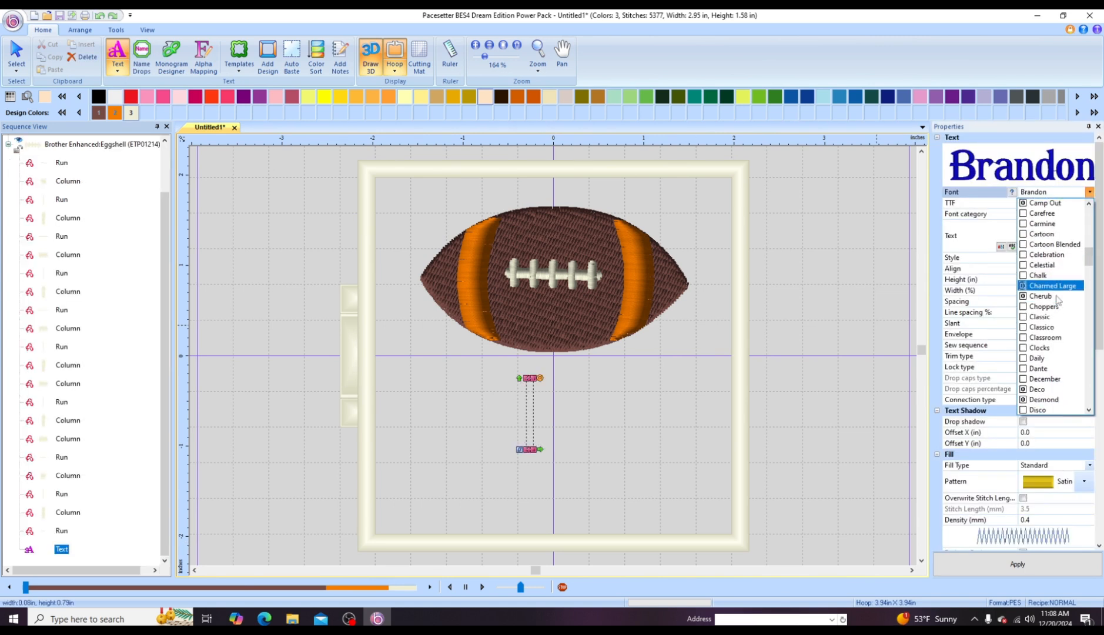
pyautogui.click(1061, 339)
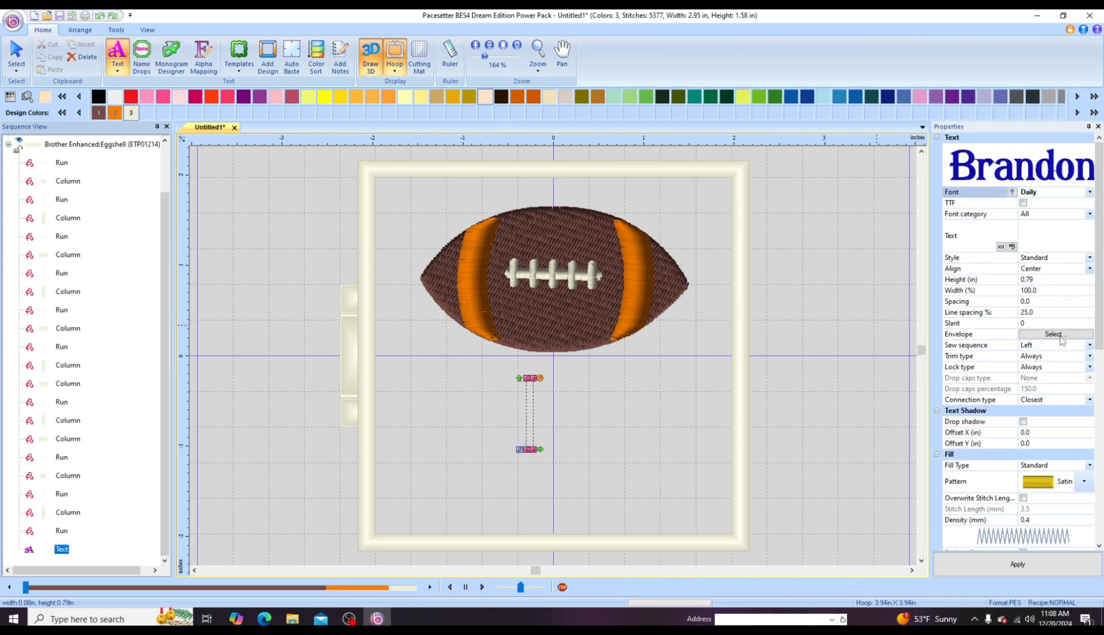
pyautogui.click(1050, 232)
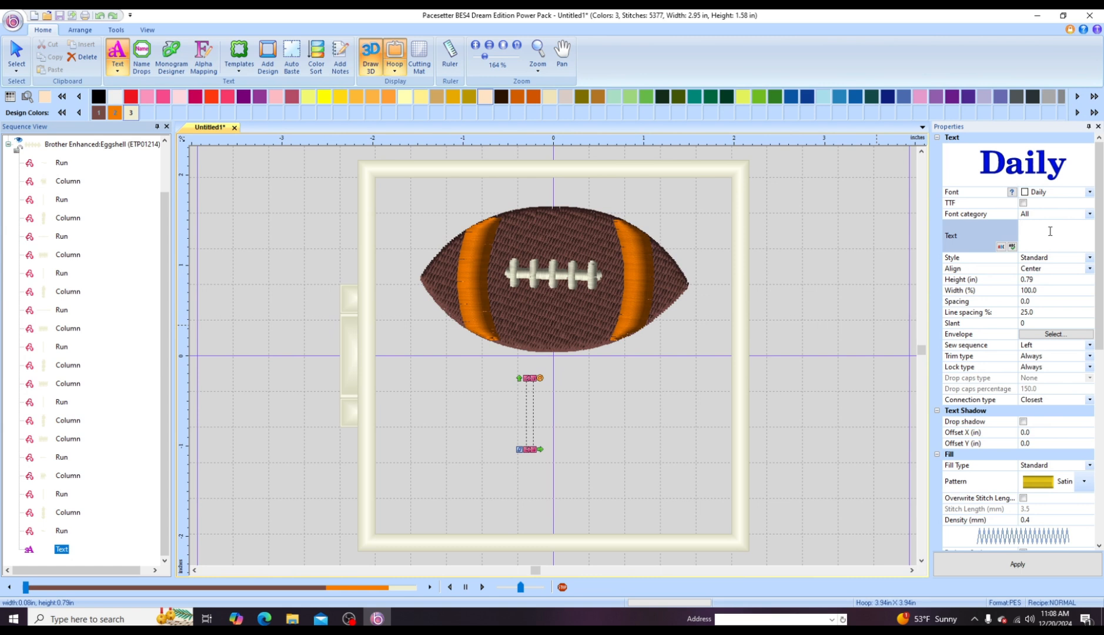
pyautogui.write('Bilk')
pyautogui.press('BackSpace')
pyautogui.write('l')
pyautogui.click(1051, 567)
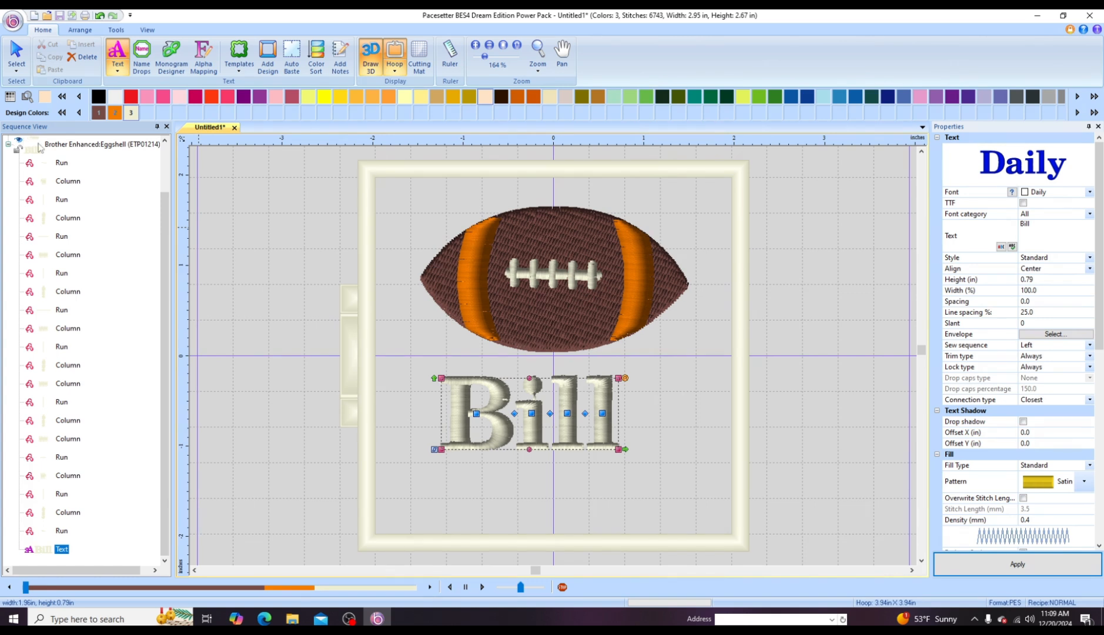
# - Recolour the Eggshell group with the football laces and the name to Brother Embroidery Black (900)
pyautogui.scroll(1, 74, 152)
pyautogui.click(130, 199)
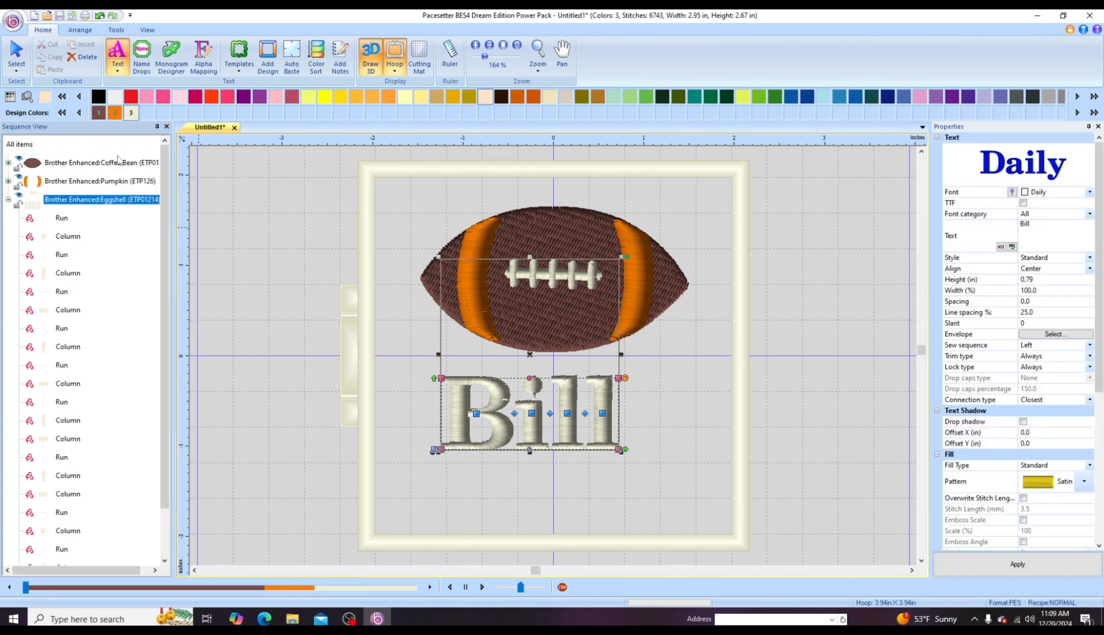
pyautogui.click(98, 95)
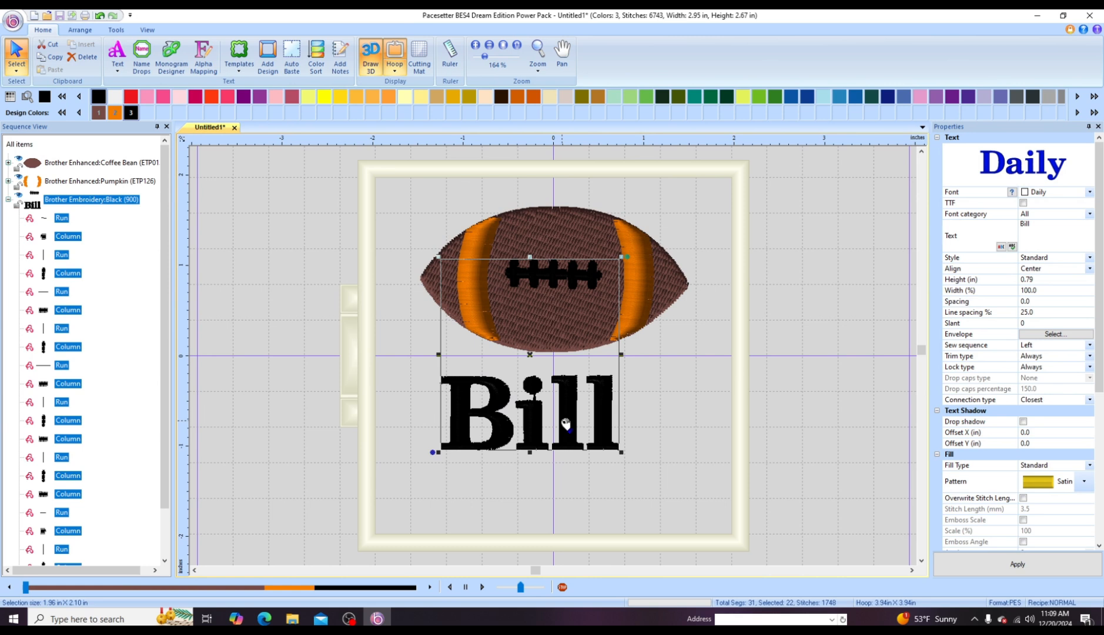
# - Select the football and the name together, align them on their horizontal centre, and deselect them
pyautogui.click(606, 397)
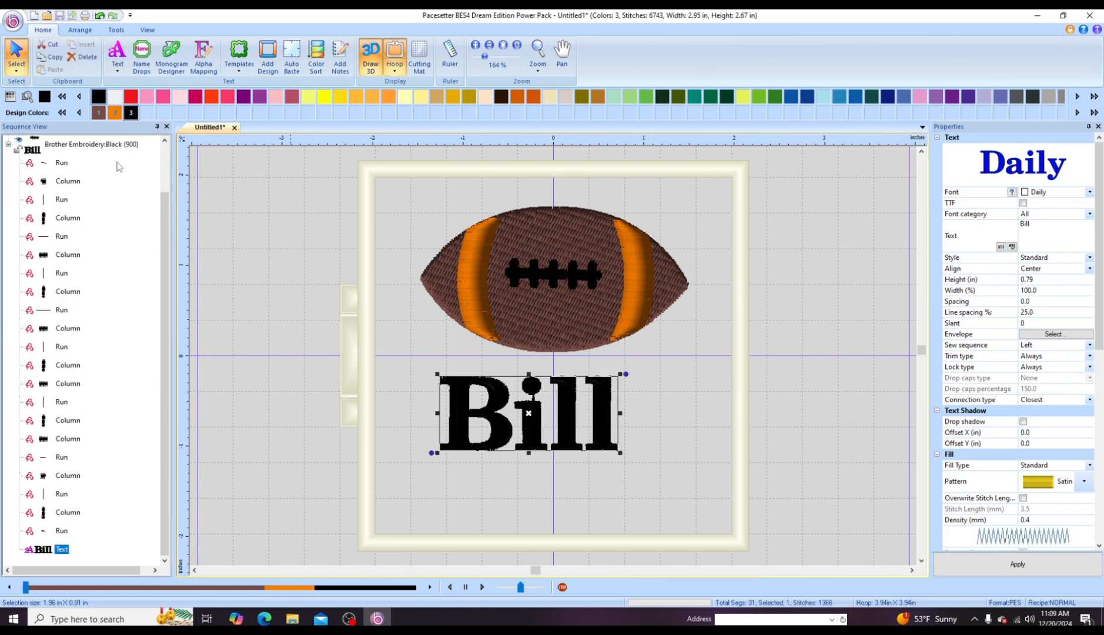
pyautogui.scroll(1, 167, 204)
pyautogui.hotkey('ctrl', 'a')
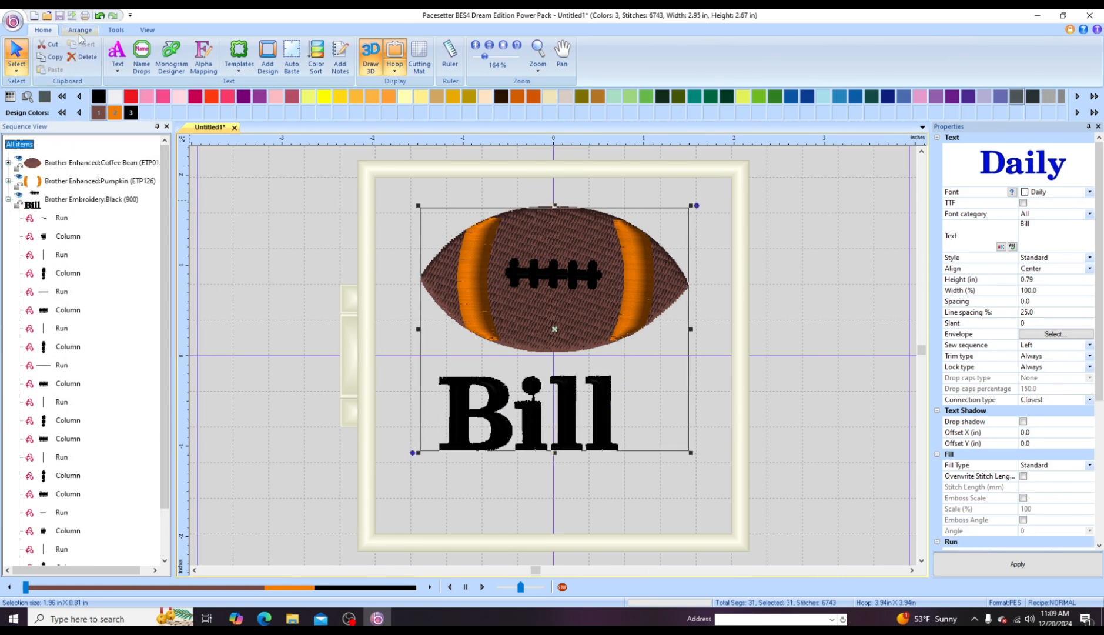
pyautogui.click(80, 30)
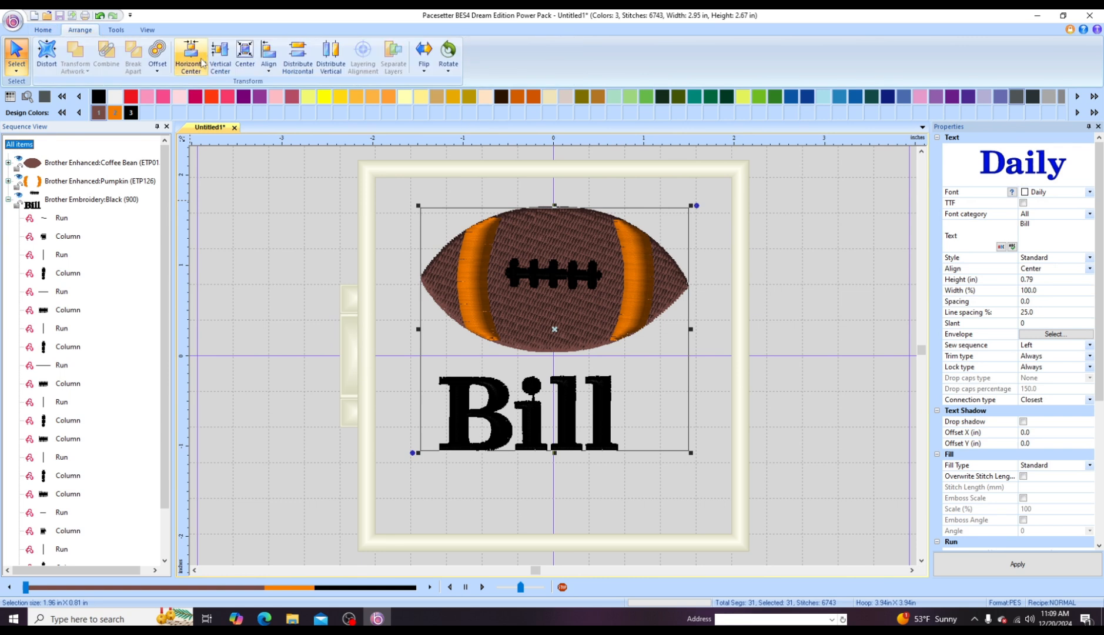
pyautogui.click(200, 62)
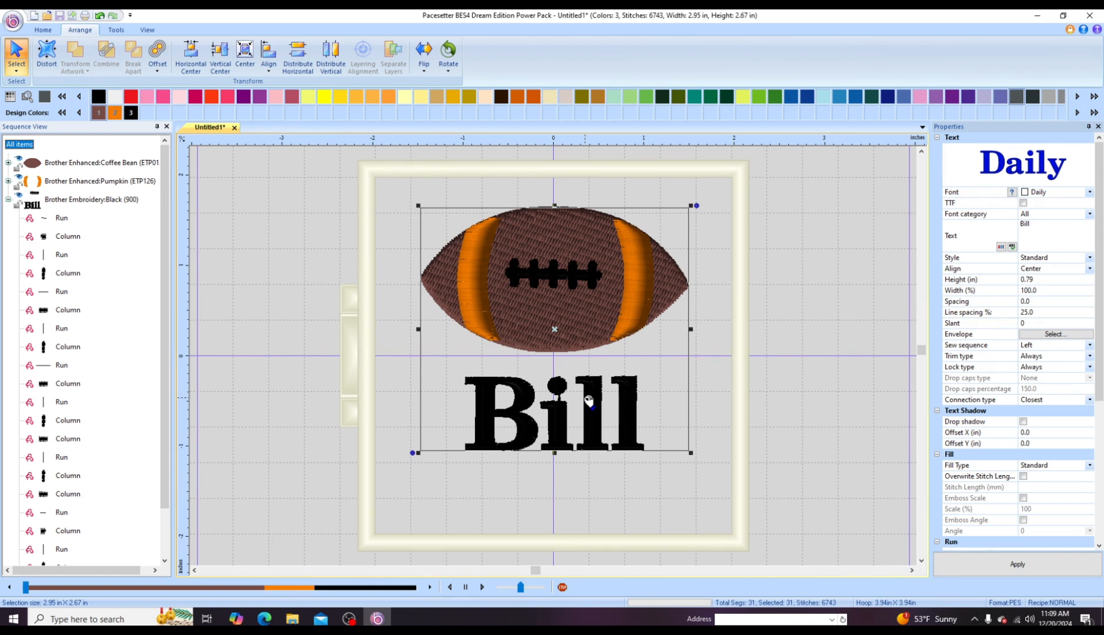
pyautogui.click(757, 319)
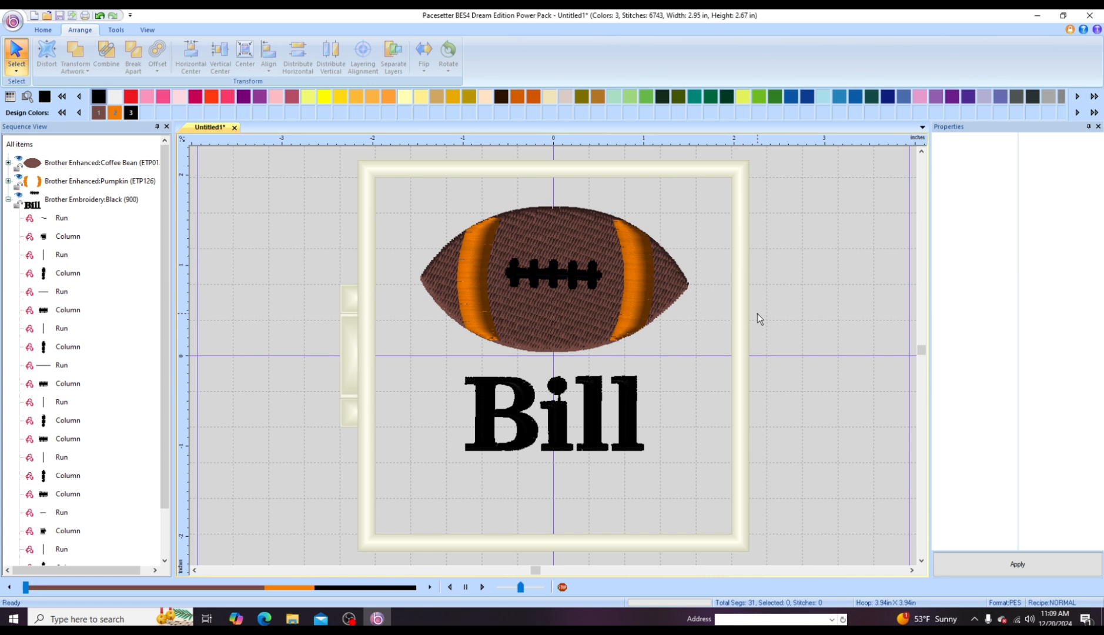
# - Select the name below the football as editable text and open Name Drops for it
pyautogui.click(41, 30)
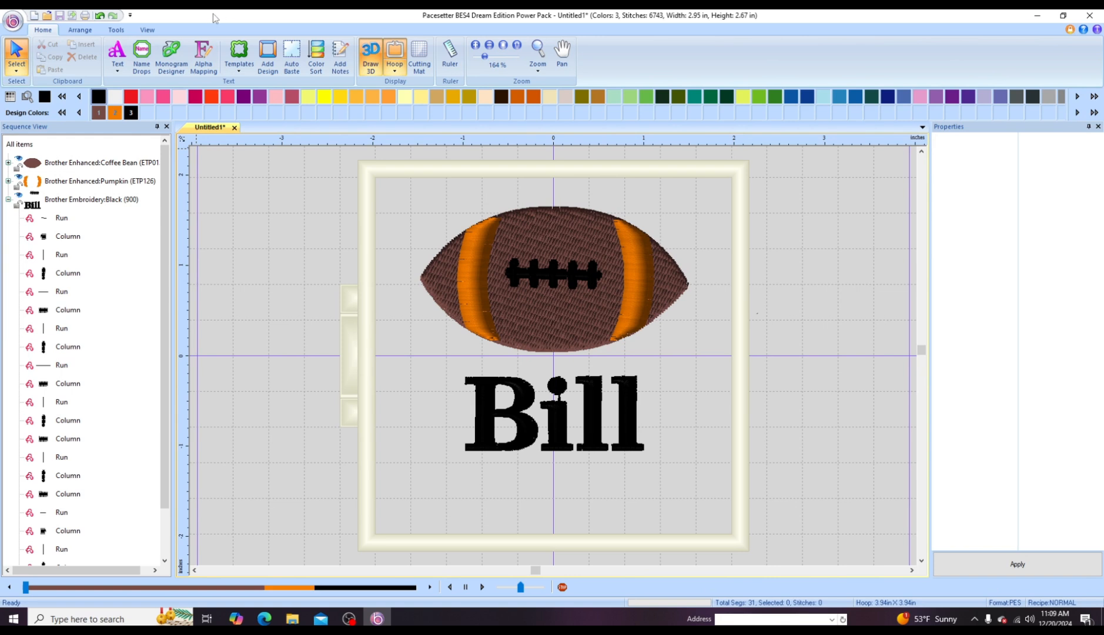
pyautogui.click(117, 53)
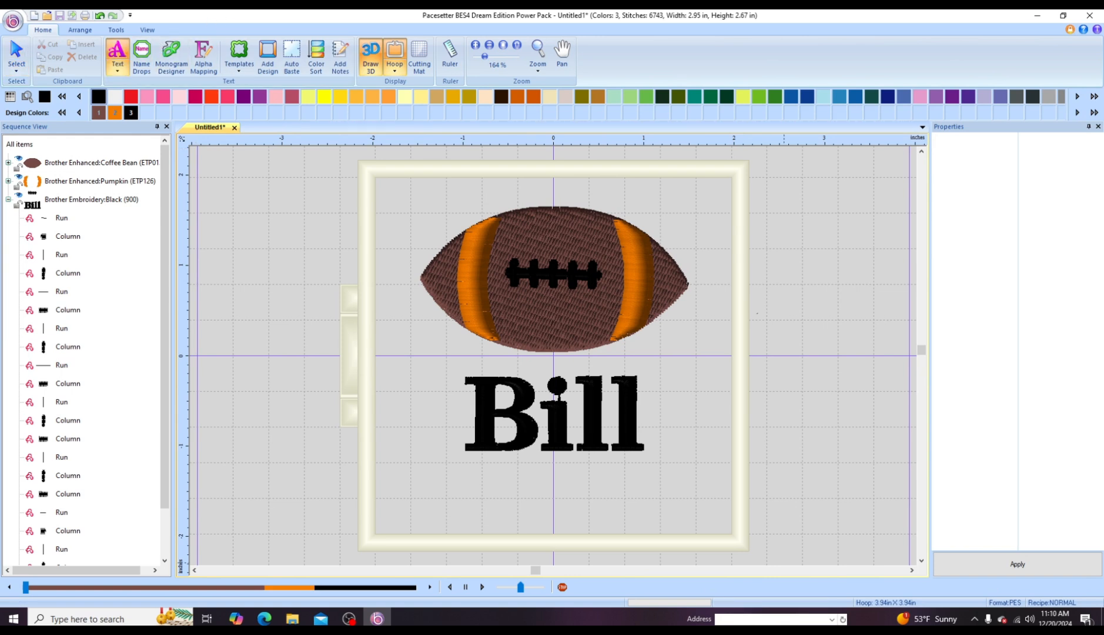
pyautogui.click(509, 403)
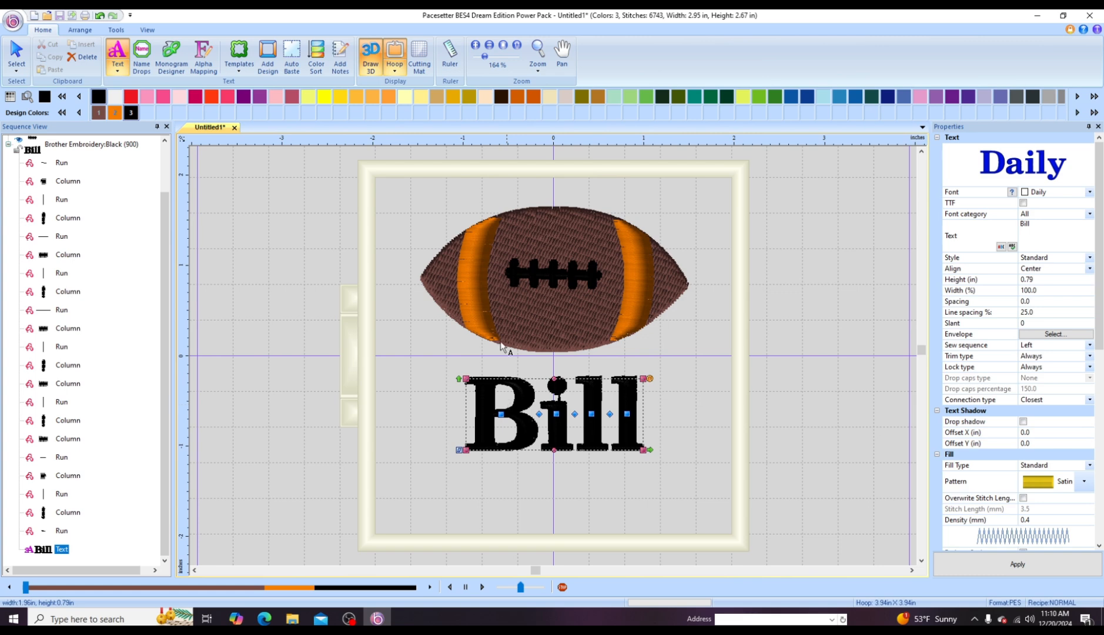
pyautogui.click(142, 58)
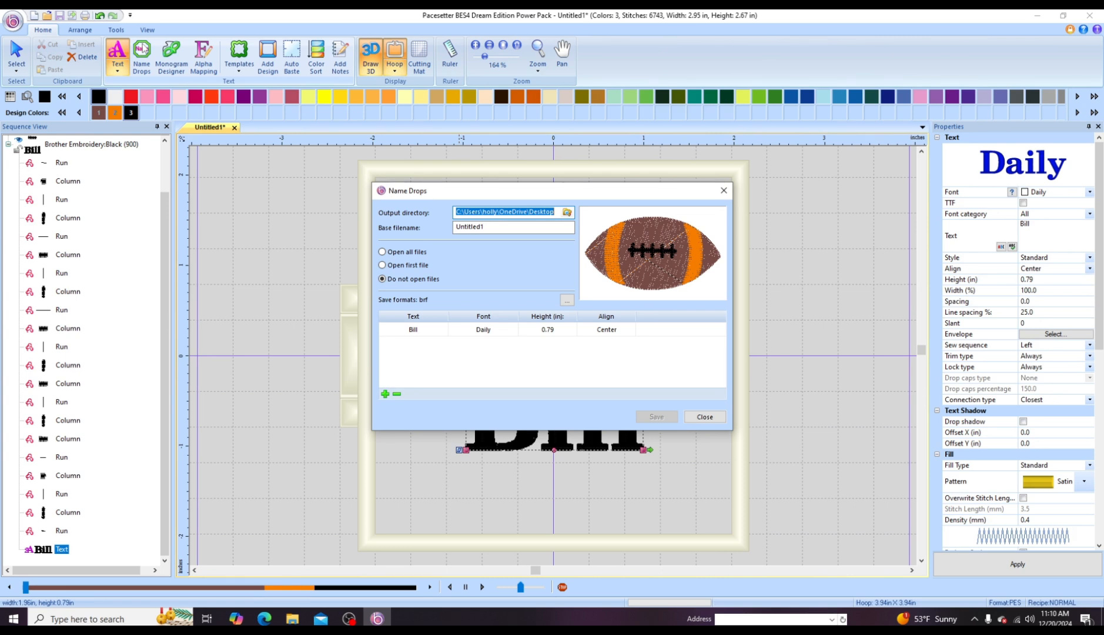
pyautogui.click(528, 211)
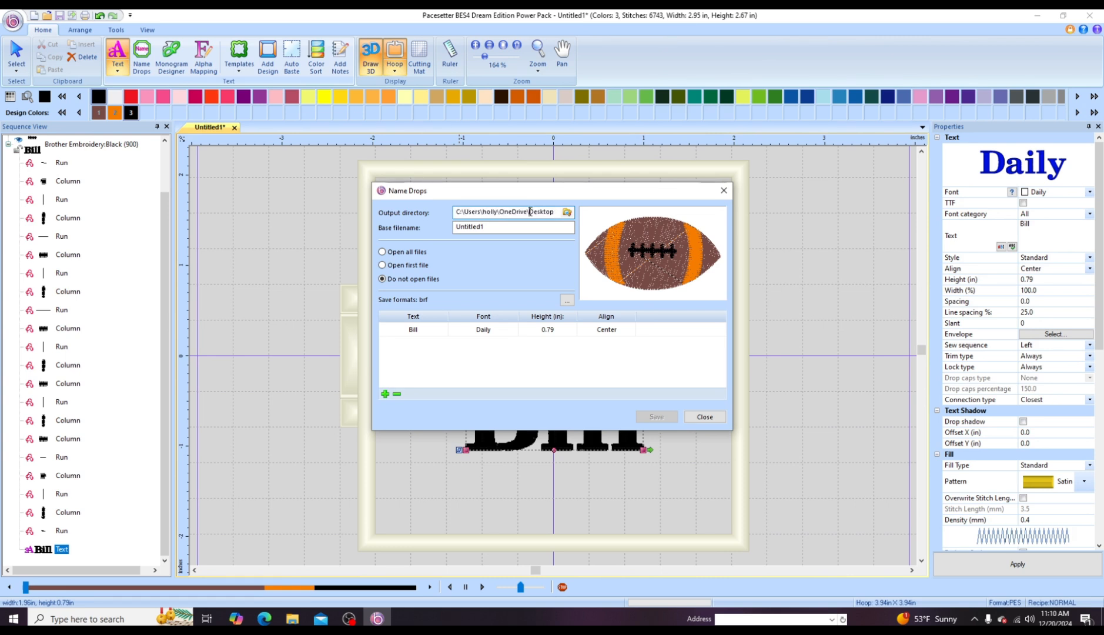
pyautogui.click(567, 213)
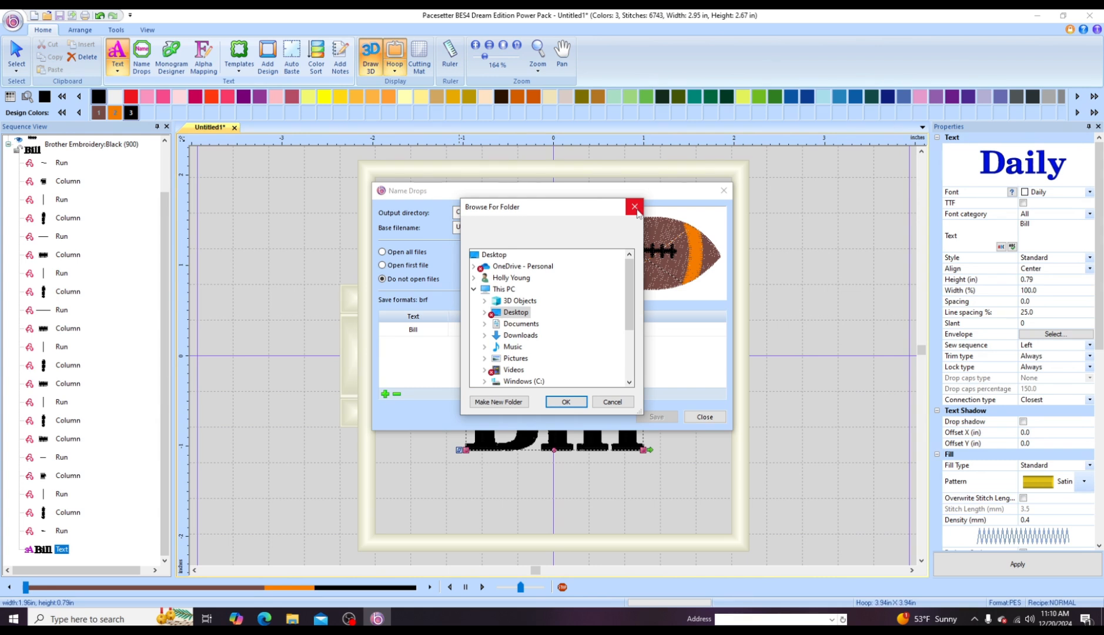
pyautogui.click(635, 207)
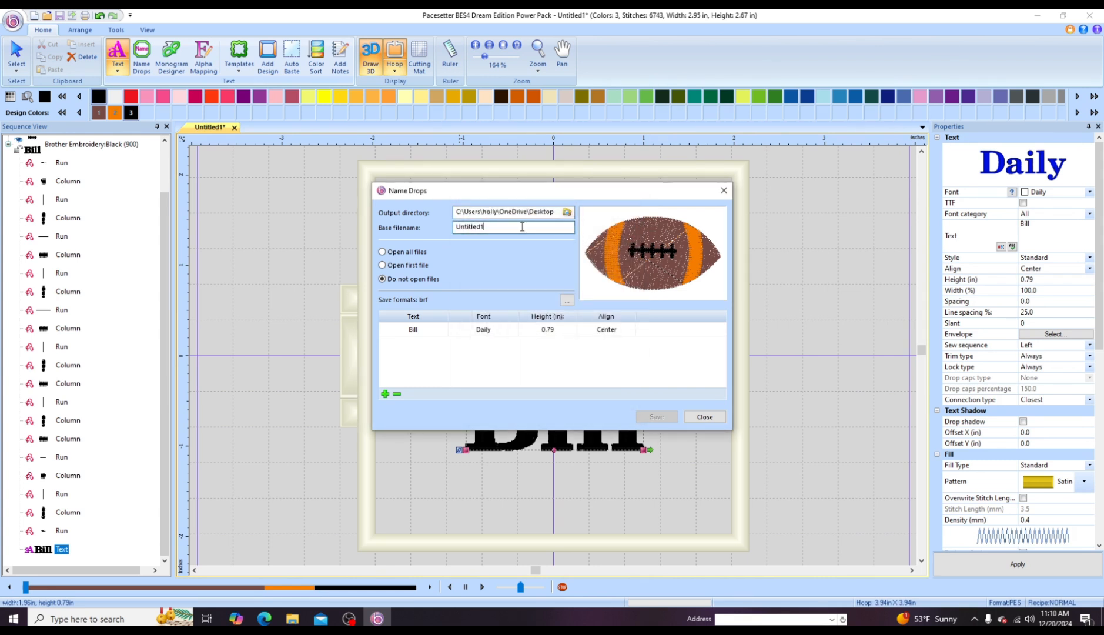
# - Set the base filename of the Name Drops output to football
pyautogui.press('BackSpace')
pyautogui.press('BackSpace')
pyautogui.press('BackSpace')
pyautogui.press('BackSpace')
pyautogui.write('fo')
# - Add Brother/Baby Lock Multi Needle (PES v9) to the output formats alongside the Pacesetter outline format
pyautogui.click(567, 301)
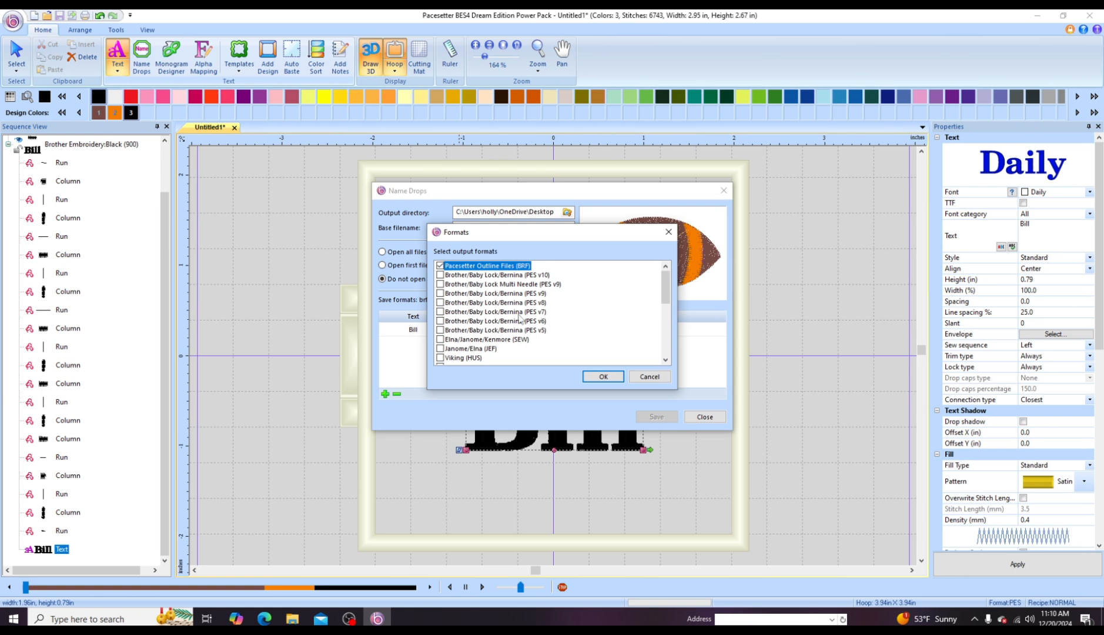
pyautogui.click(522, 285)
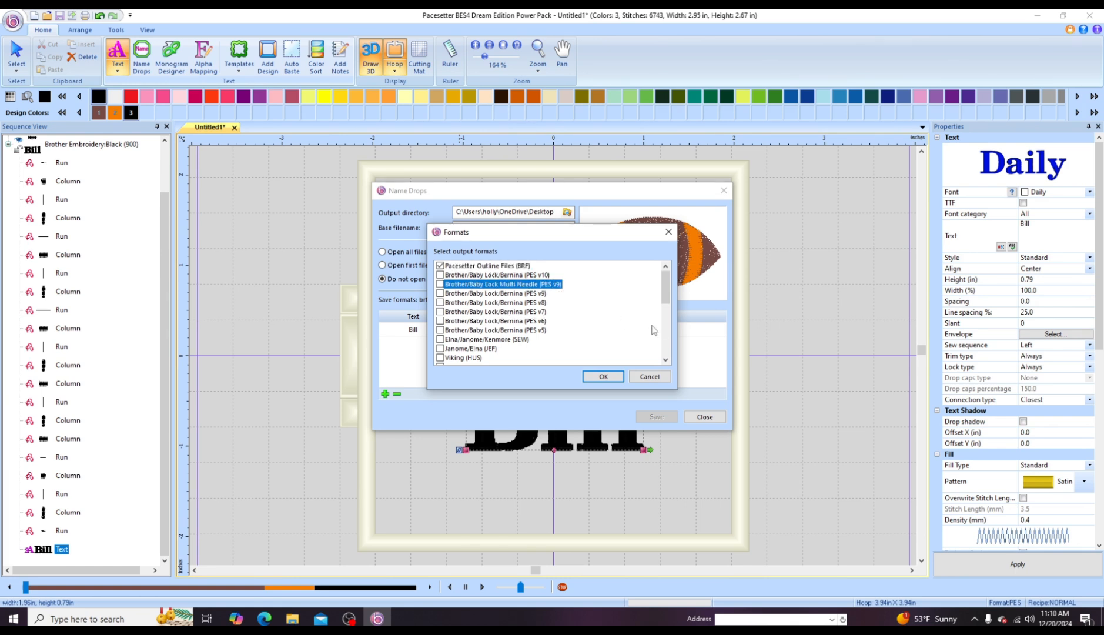
pyautogui.click(440, 285)
pyautogui.scroll(-5, 662, 363)
pyautogui.scroll(3, 663, 329)
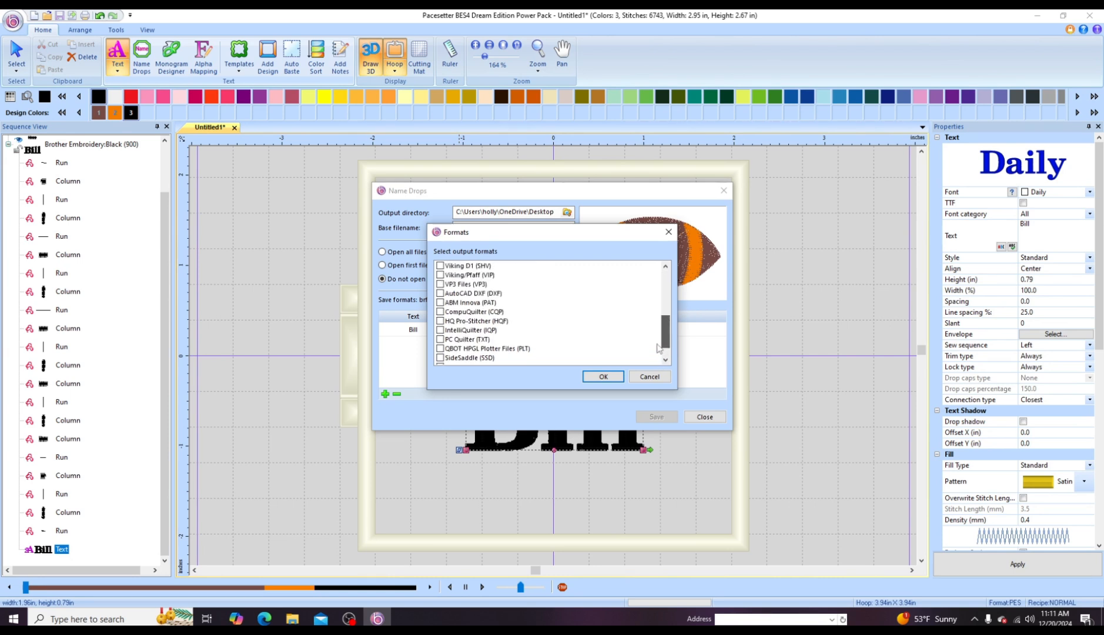
pyautogui.click(595, 377)
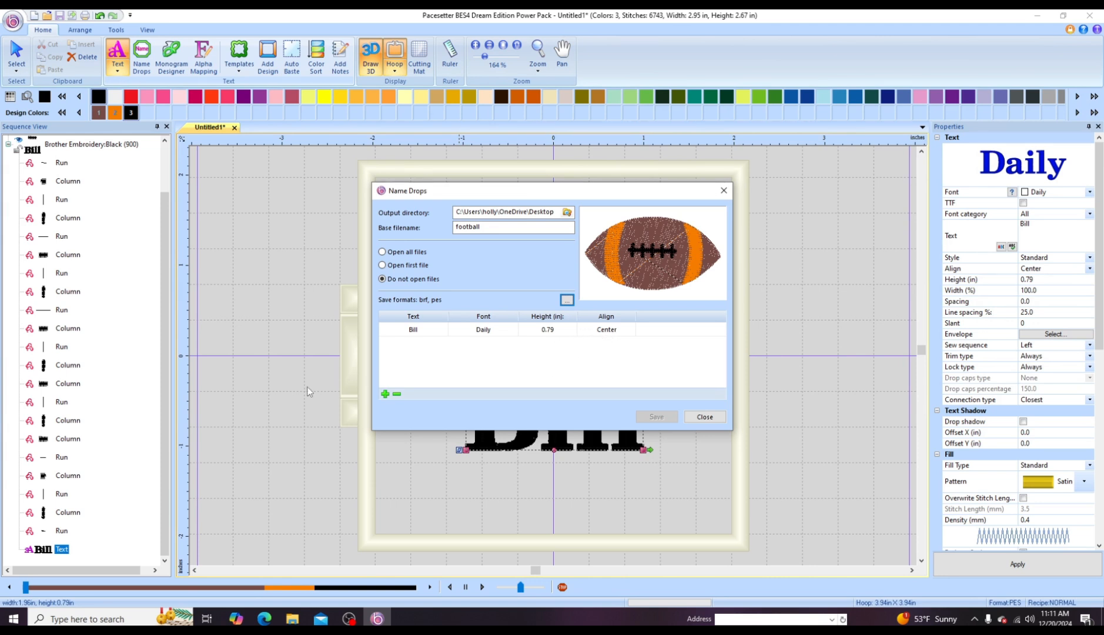
# - Add a second first name as a new entry in the name list and preview the football design with it
pyautogui.click(385, 394)
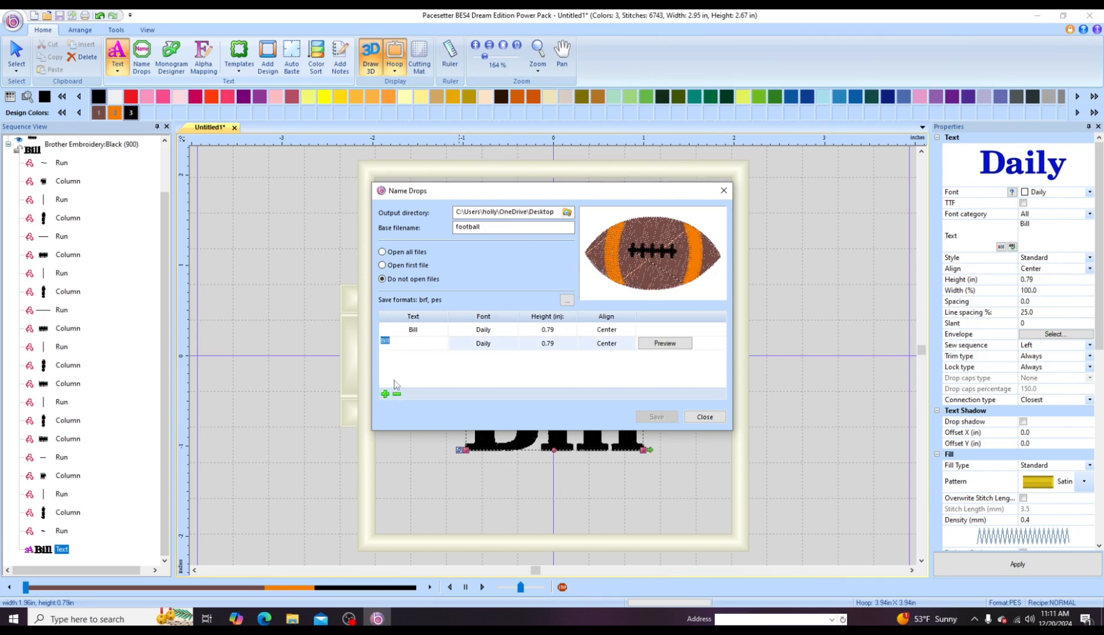
pyautogui.write('Michael')
pyautogui.click(653, 346)
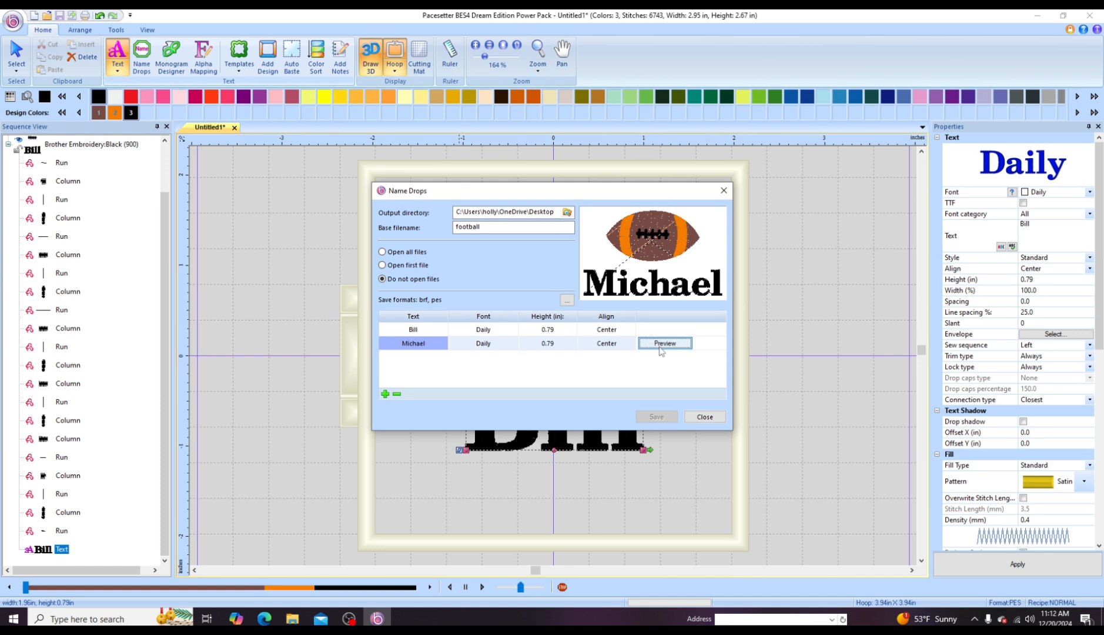
# - Add four further first names to the name list, each as its own entry
pyautogui.click(385, 393)
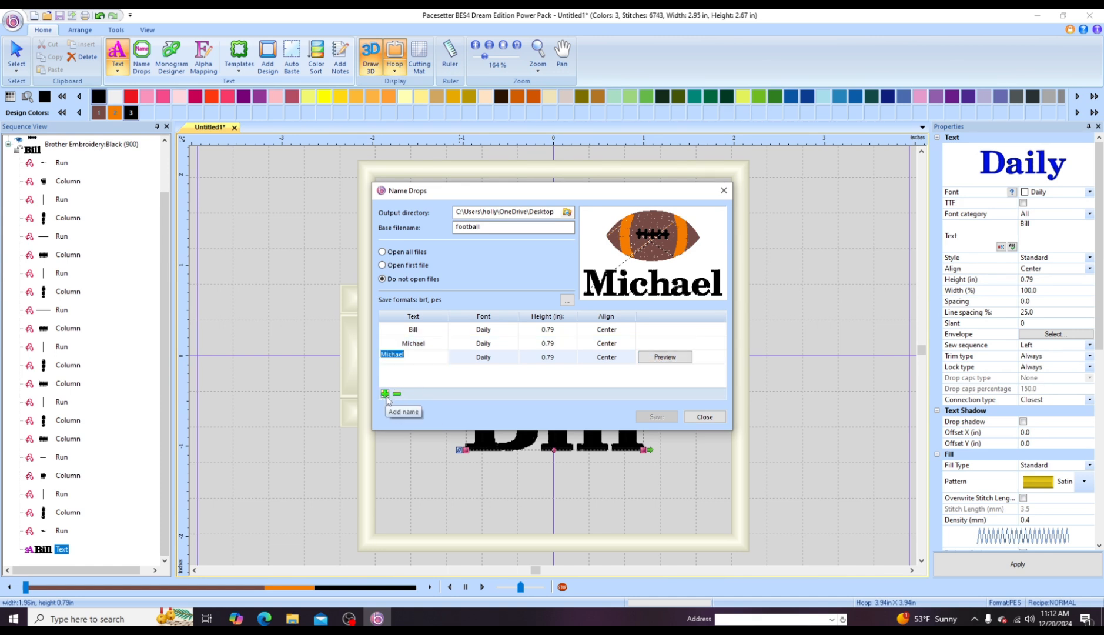
pyautogui.write('Tyler')
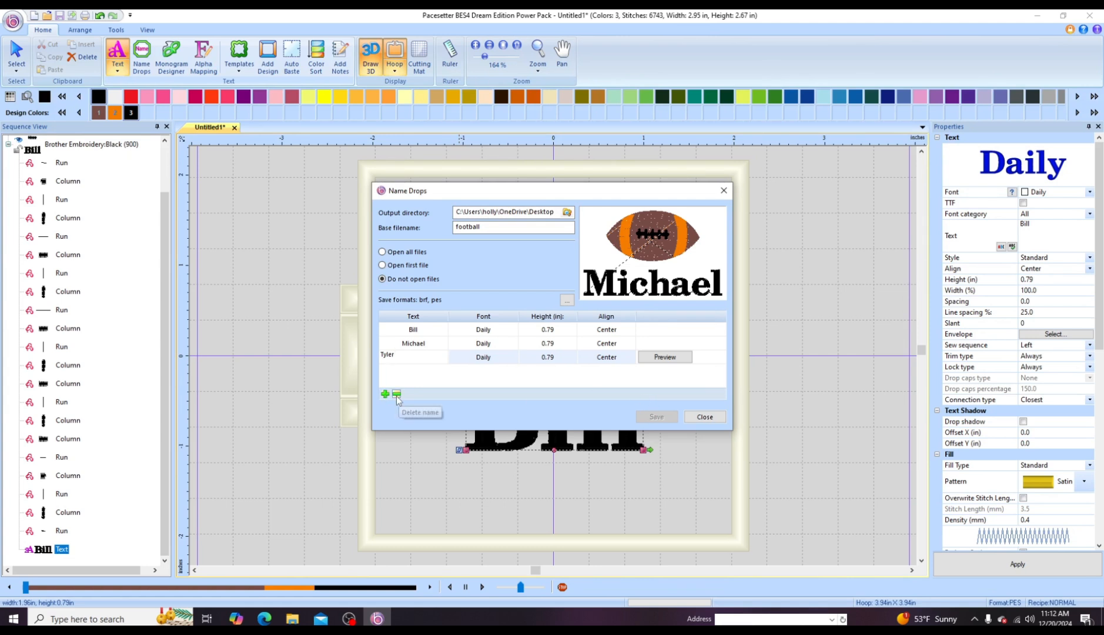
pyautogui.click(385, 394)
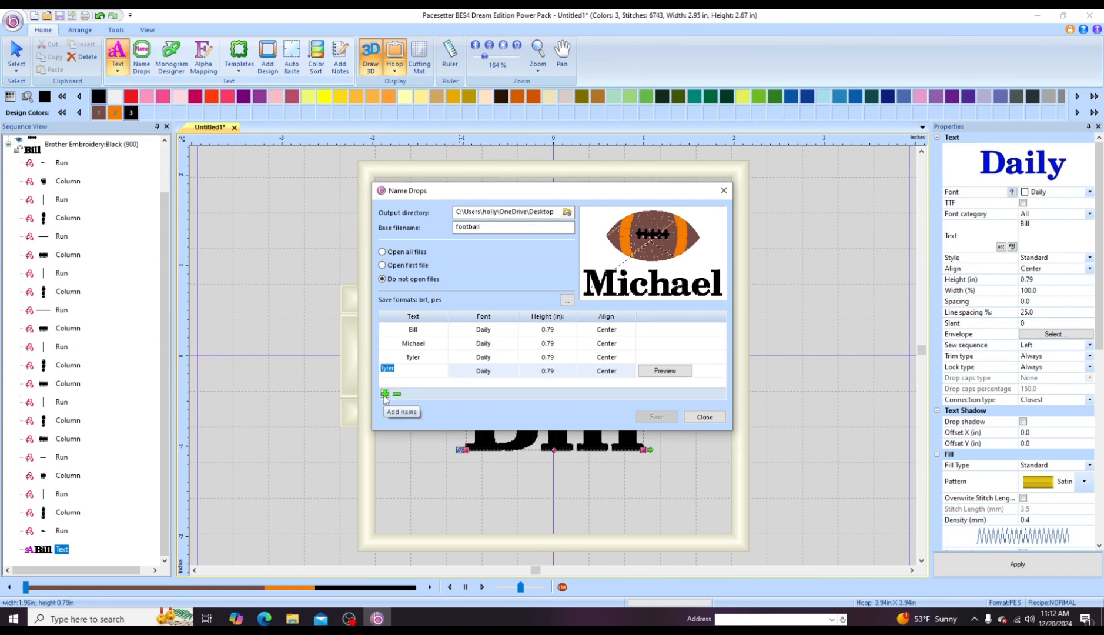
pyautogui.write('Jake')
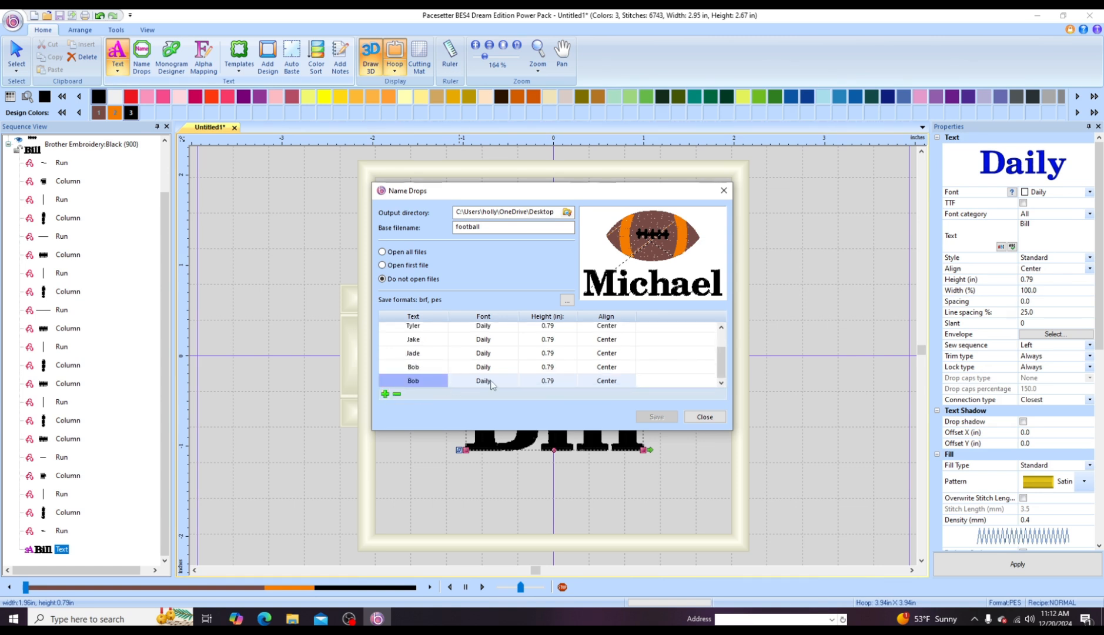
# - Preview the football design with the last name in the list and delete that name's duplicate entry
pyautogui.click(568, 383)
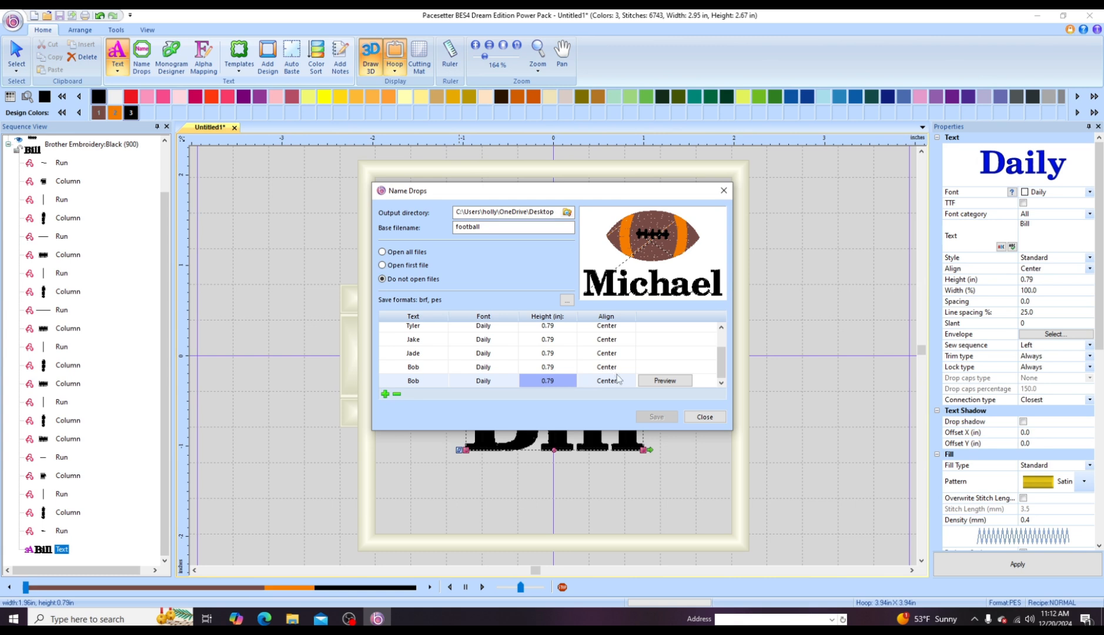
pyautogui.click(665, 380)
pyautogui.click(395, 395)
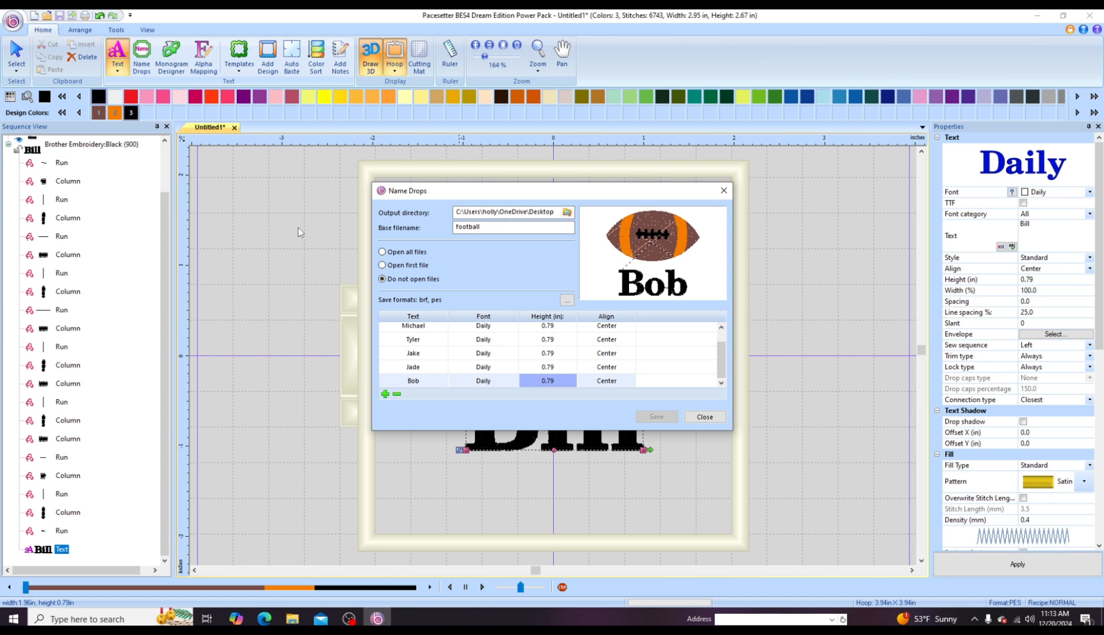
pyautogui.click(360, 616)
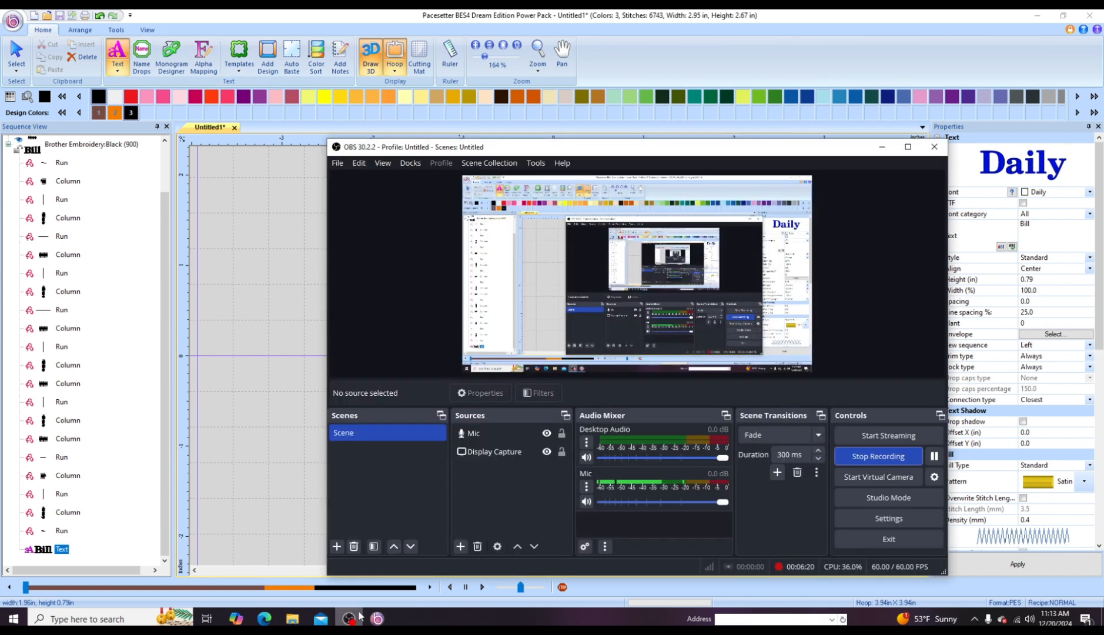